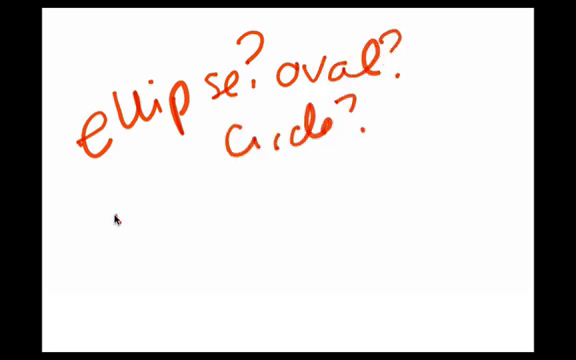
Step: Handwrite the label 'width:' in red below the shape questions
mouse_move(116, 214)
left_mouse_down()
mouse_move(165, 232)
mouse_move(212, 195)
mouse_move(250, 222)
left_mouse_up()
left_click(166, 207)
left_click(264, 208)
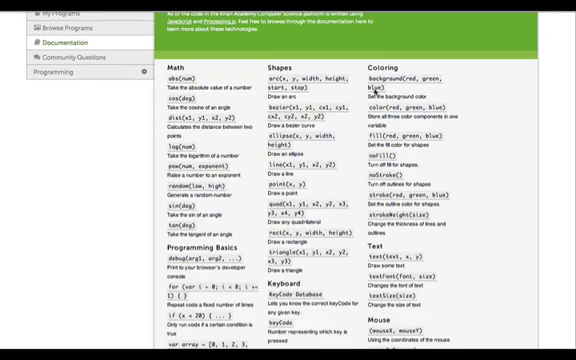
scroll(372, 88, "down", 2)
scroll(372, 88, "down", 2)
scroll(372, 88, "down", 2)
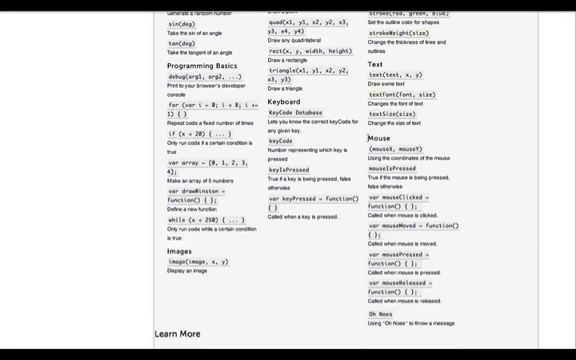
scroll(369, 144, "down", 3)
scroll(369, 144, "down", 1)
scroll(366, 180, "up", 1)
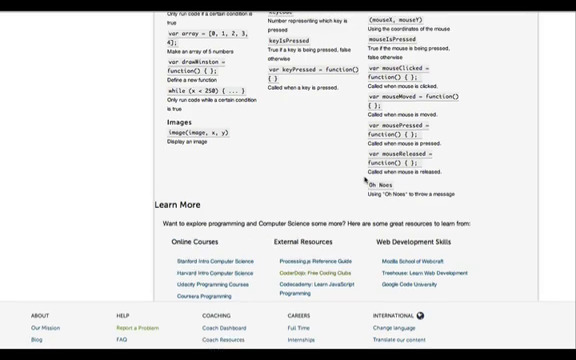
scroll(366, 180, "up", 3)
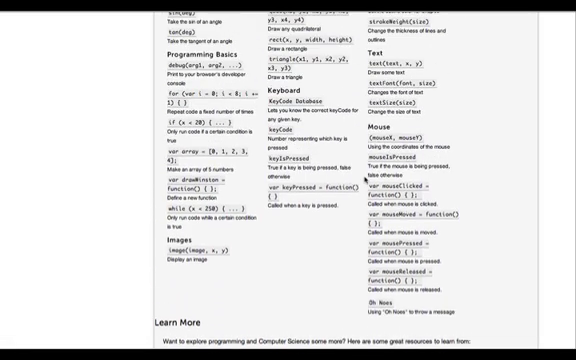
scroll(366, 165, "up", 2)
scroll(366, 178, "up", 1)
scroll(366, 178, "up", 1)
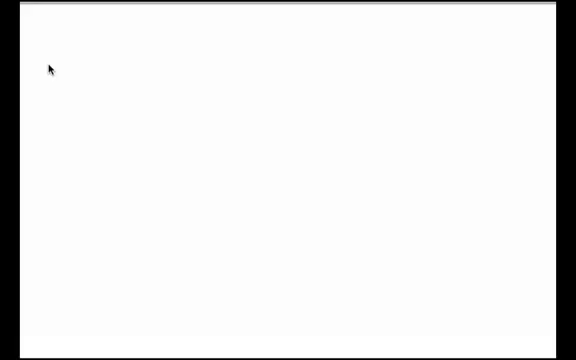
Step: Sketch the handwritten note 'Documentation > M…' on the blank sheet
left_click_drag(48, 68, 67, 122)
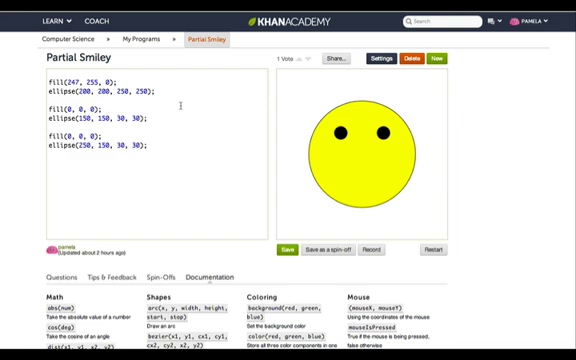
left_click(146, 118)
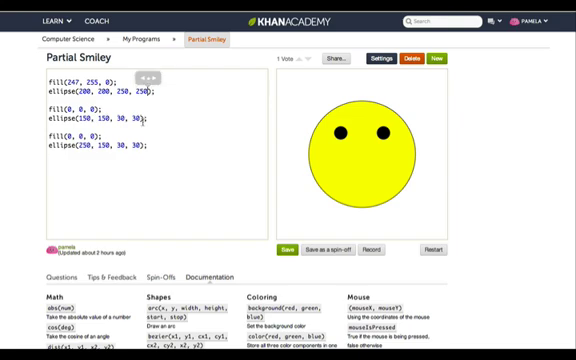
left_click(146, 155)
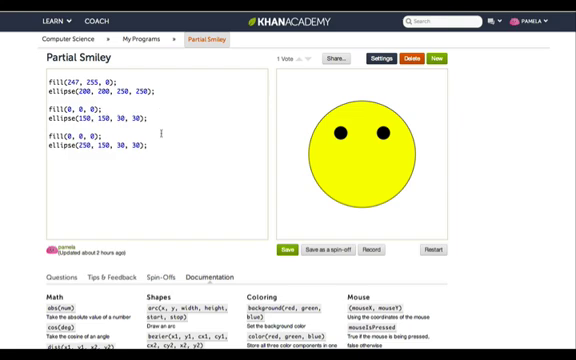
left_click(161, 110)
scroll(449, 207, "down", 1)
scroll(449, 207, "down", 1)
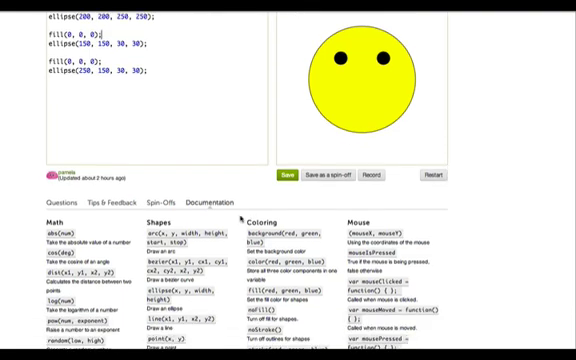
scroll(240, 219, "down", 2)
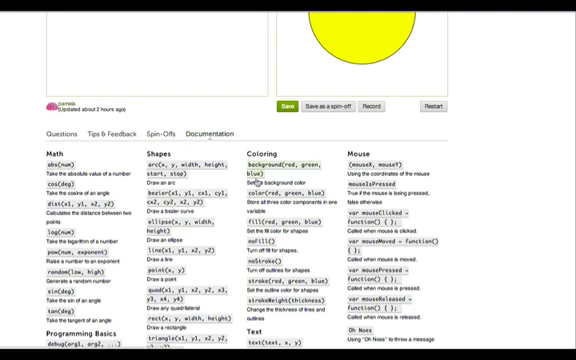
scroll(256, 183, "down", 1)
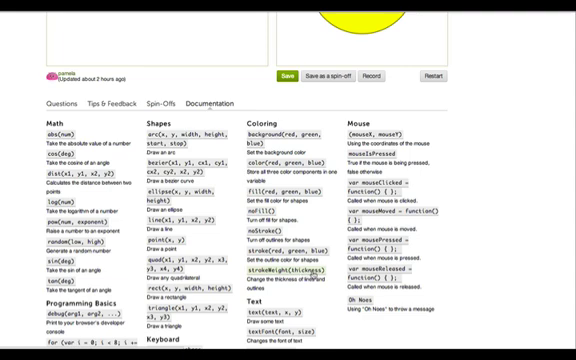
Step: Select the strokeWeight(thickness) entry under Coloring to copy it
left_click_drag(327, 271, 247, 271)
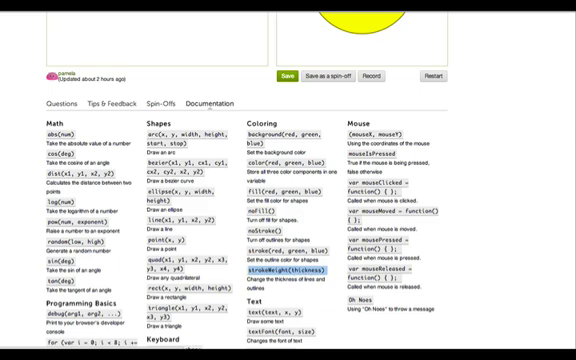
scroll(131, 114, "up", 5)
Step: Paste strokeWeight(thickness) on the first line and scrub its value to 12 for a thick outline
left_click(57, 74)
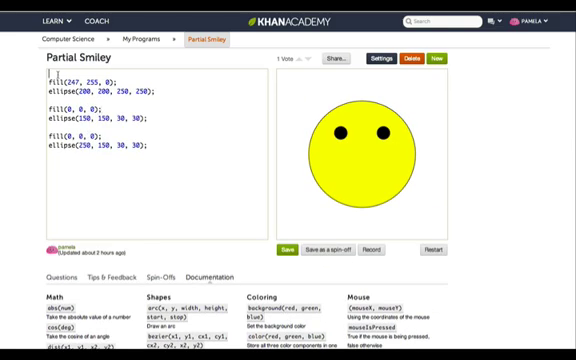
type("strokeWeight(thickness)")
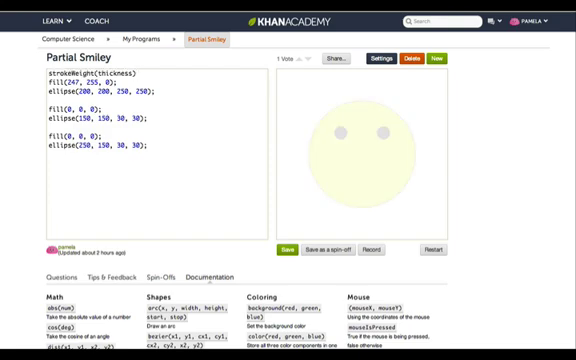
key("Return")
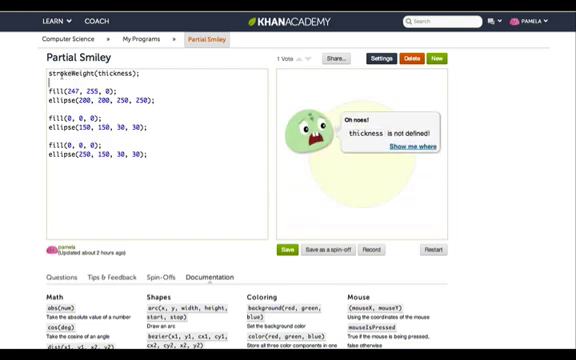
double_click(100, 73)
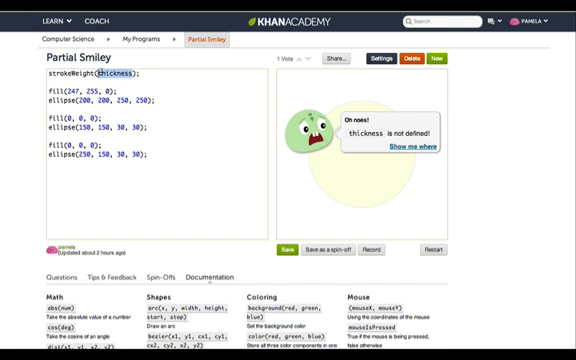
type("10")
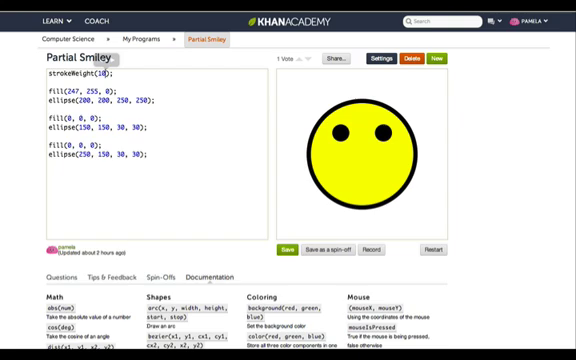
mouse_move(105, 60)
left_mouse_down()
mouse_move(148, 58)
mouse_move(105, 60)
mouse_move(110, 60)
left_mouse_up()
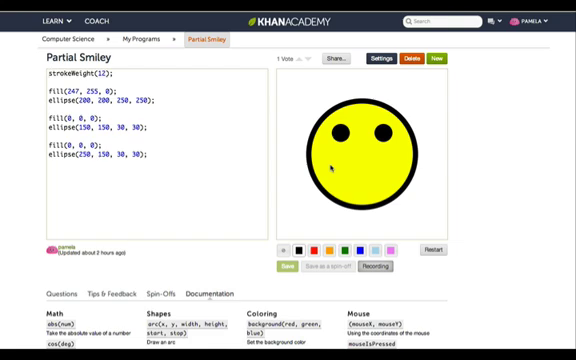
Step: Draw a freehand smile curve across the lower part of the yellow face
mouse_move(331, 172)
left_mouse_down()
mouse_move(342, 180)
mouse_move(392, 174)
mouse_move(395, 159)
mouse_move(367, 190)
mouse_move(333, 172)
left_mouse_up()
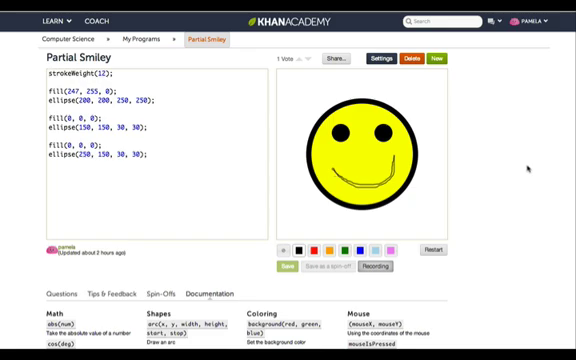
scroll(527, 168, "down", 3)
scroll(527, 168, "down", 2)
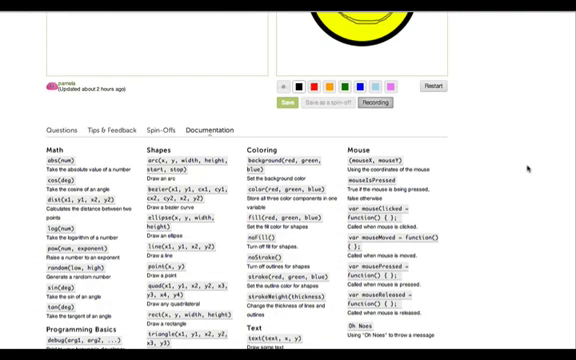
scroll(527, 168, "down", 2)
scroll(527, 168, "down", 1)
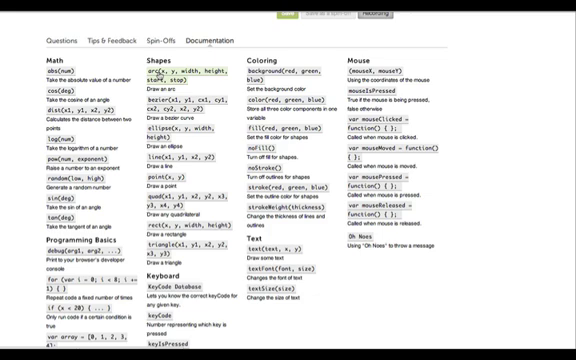
Step: Select arc(x, y, width, height, start, stop) under Shapes in the reference
left_click(160, 75)
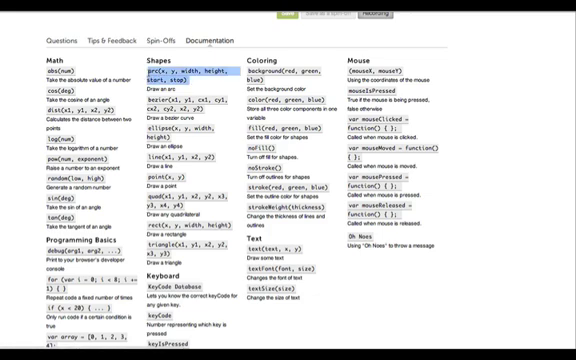
scroll(190, 80, "up", 2)
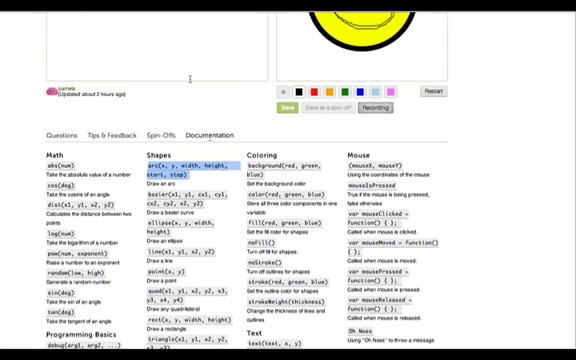
scroll(190, 85, "up", 3)
Step: Start the arc() line below the last ellipse with centre x 150, y 250
left_click(184, 186)
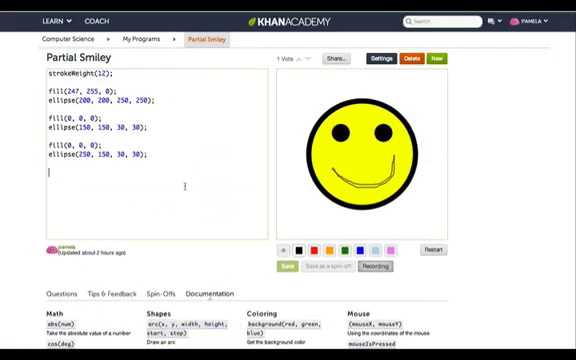
type("arc(x, y, width, height, start, stop);")
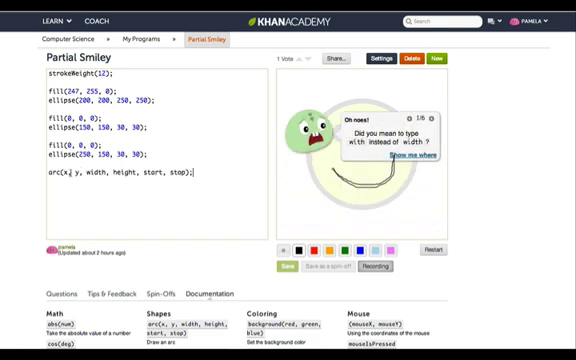
left_click(67, 173)
double_click(66, 173)
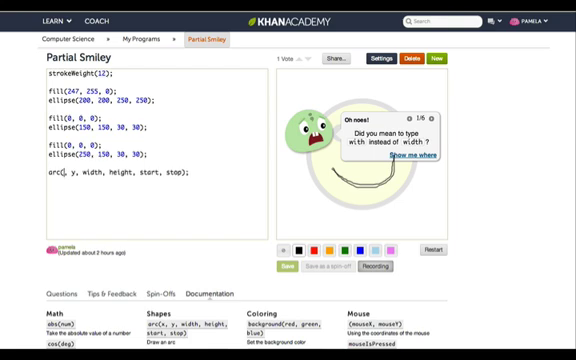
type("150")
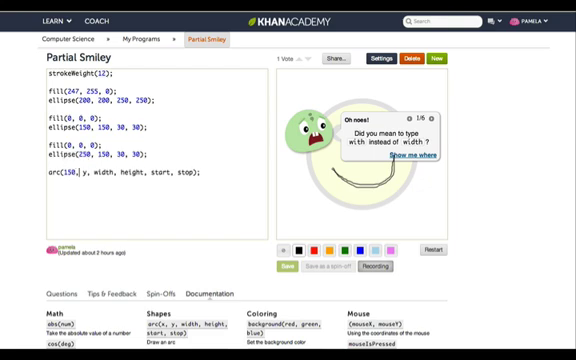
double_click(84, 172)
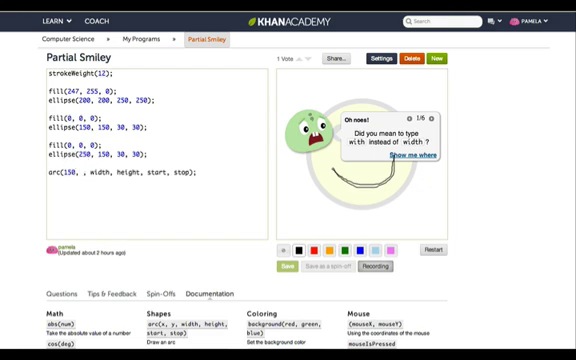
type("250")
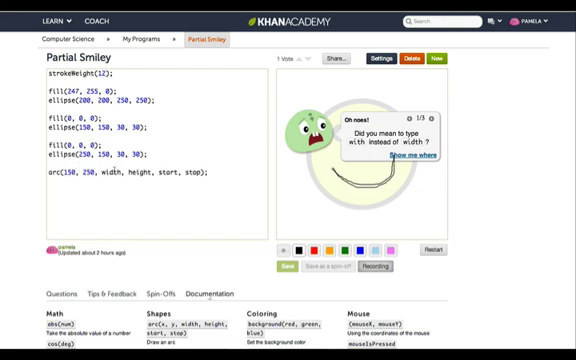
Step: Fill in the arc's width 200 and height 50, leaving start and stop
double_click(111, 172)
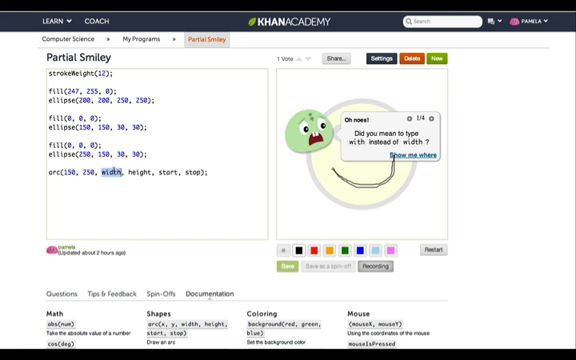
type("200")
double_click(132, 172)
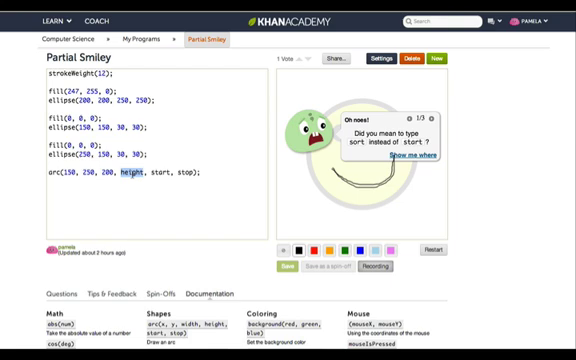
type("50")
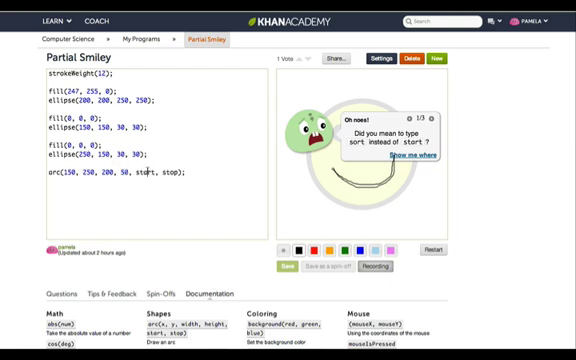
double_click(147, 172)
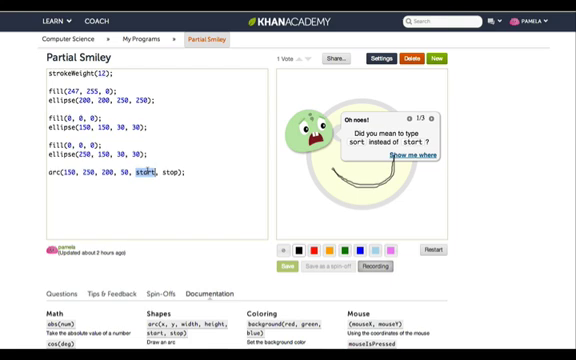
scroll(242, 300, "down", 2)
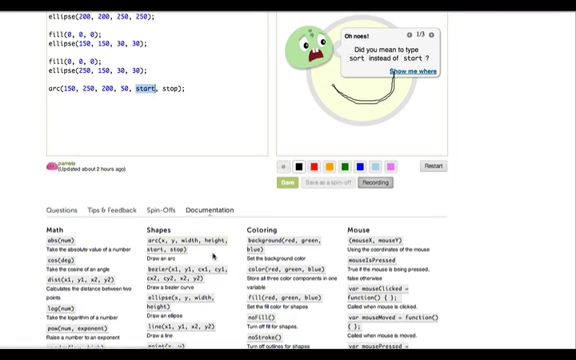
scroll(212, 255, "down", 1)
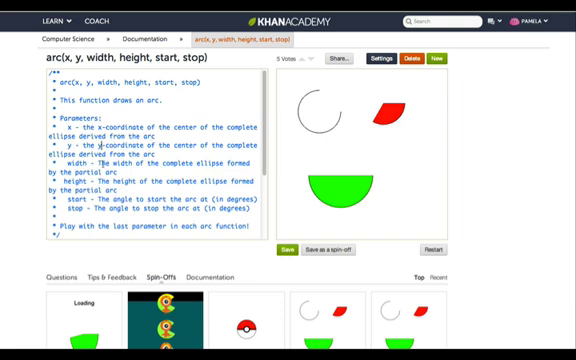
Step: Review the arc example's parameter description and its start and stop values
left_click_drag(98, 163, 112, 172)
left_click(112, 172)
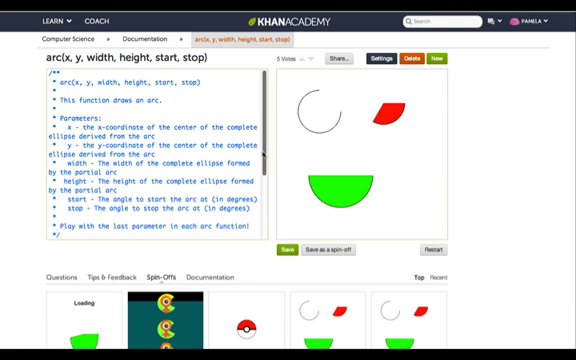
scroll(264, 155, "down", 3)
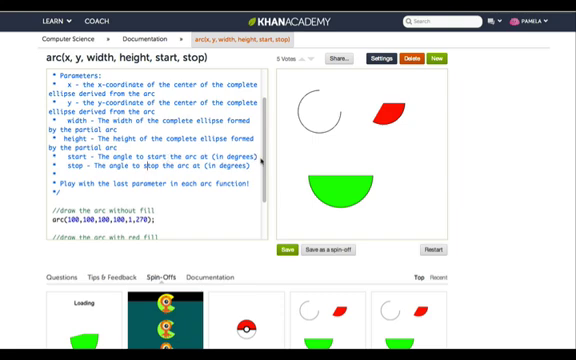
left_click_drag(263, 161, 263, 203)
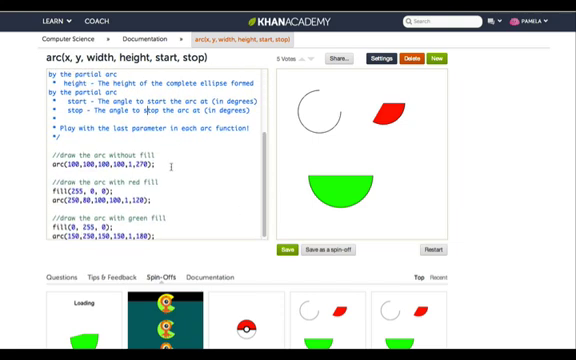
left_click(124, 164)
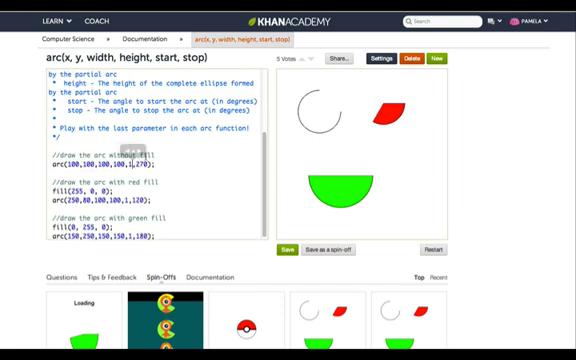
left_click(143, 166)
left_click(131, 164)
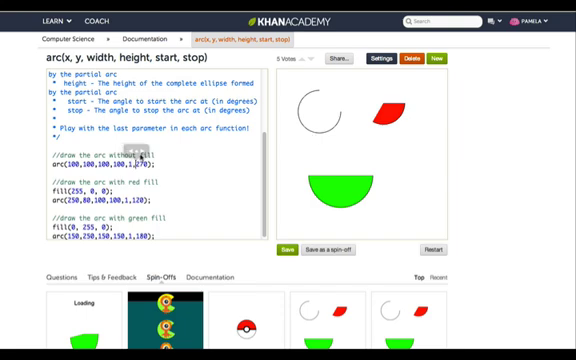
Step: Scrub the example arc's stop angle from 270 to 180 to draw a half circle
left_click(143, 164)
left_click_drag(135, 151, 58, 151)
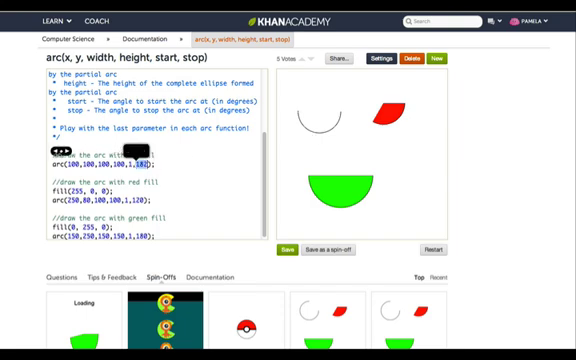
left_click_drag(58, 151, 62, 151)
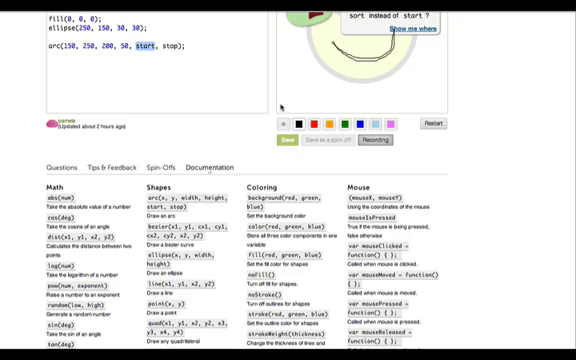
scroll(280, 108, "up", 3)
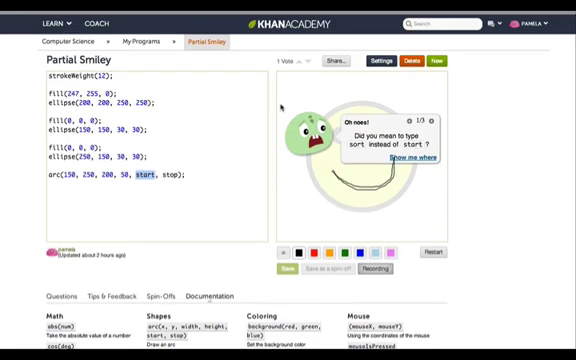
Step: Set the smile arc's start to 0 and stop to 180, then erase the stray scribble
double_click(145, 172)
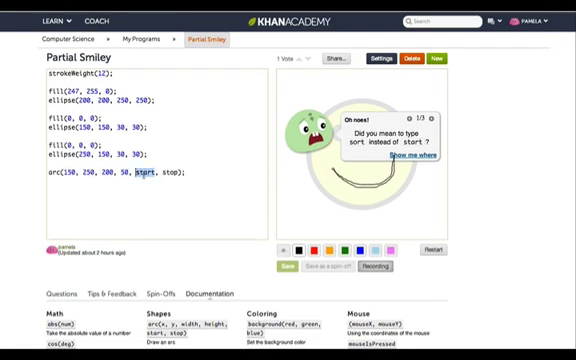
type("0")
double_click(156, 172)
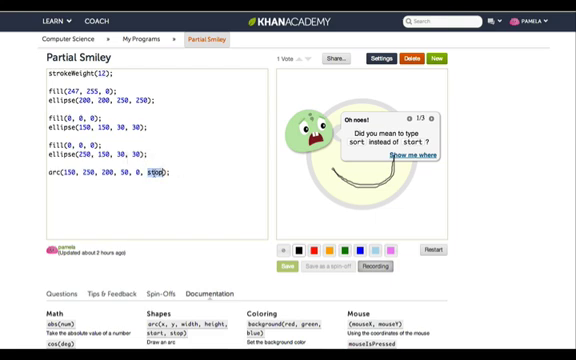
type("180")
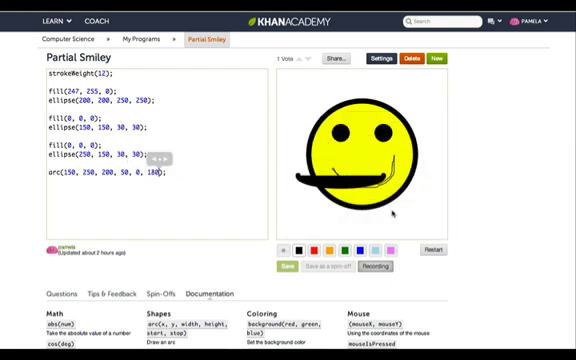
left_click(284, 250)
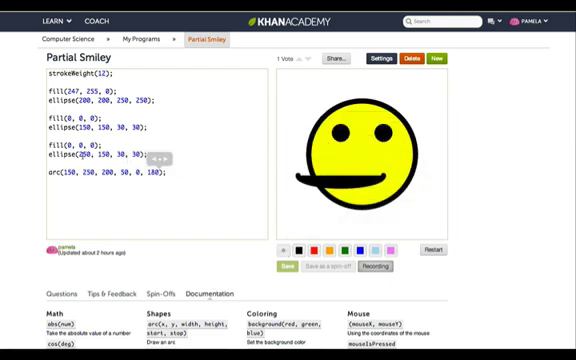
Step: Centre the smile arc at x 200 and scrub its width down to fit inside the face
double_click(70, 172)
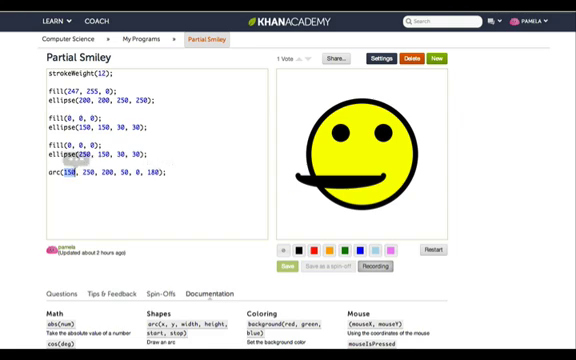
type("200")
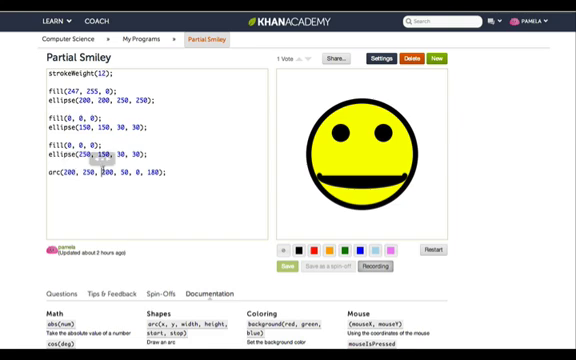
left_click_drag(102, 159, 31, 162)
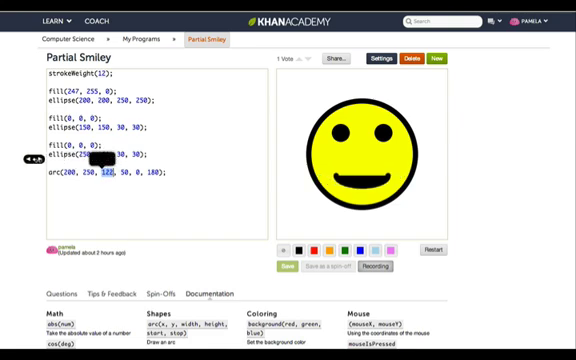